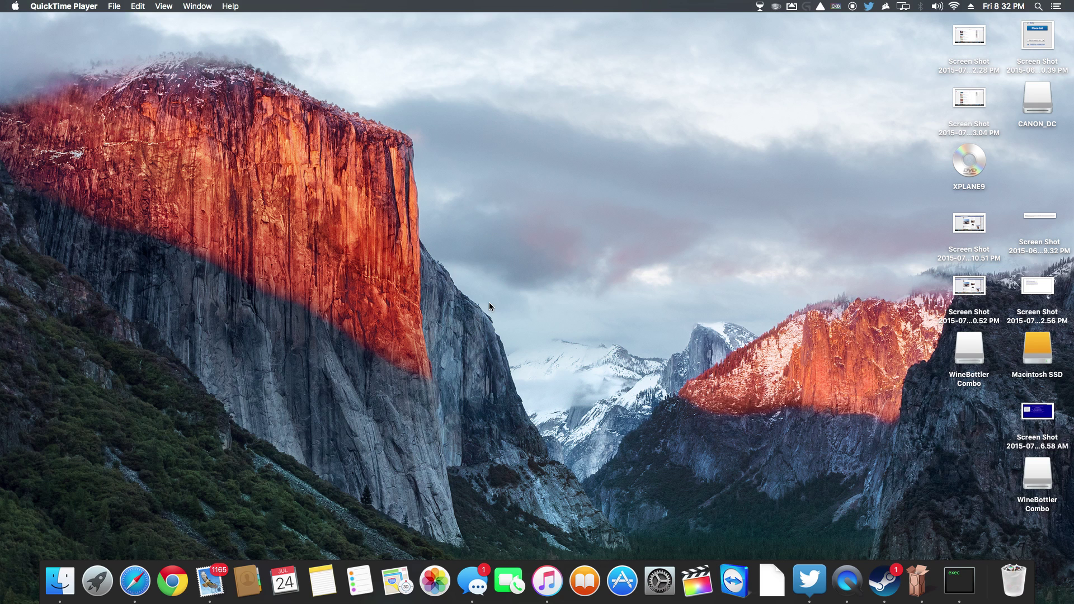
Step: Launch ckb from Launchpad's second page and bring up its window from the menu bar
click(98, 582)
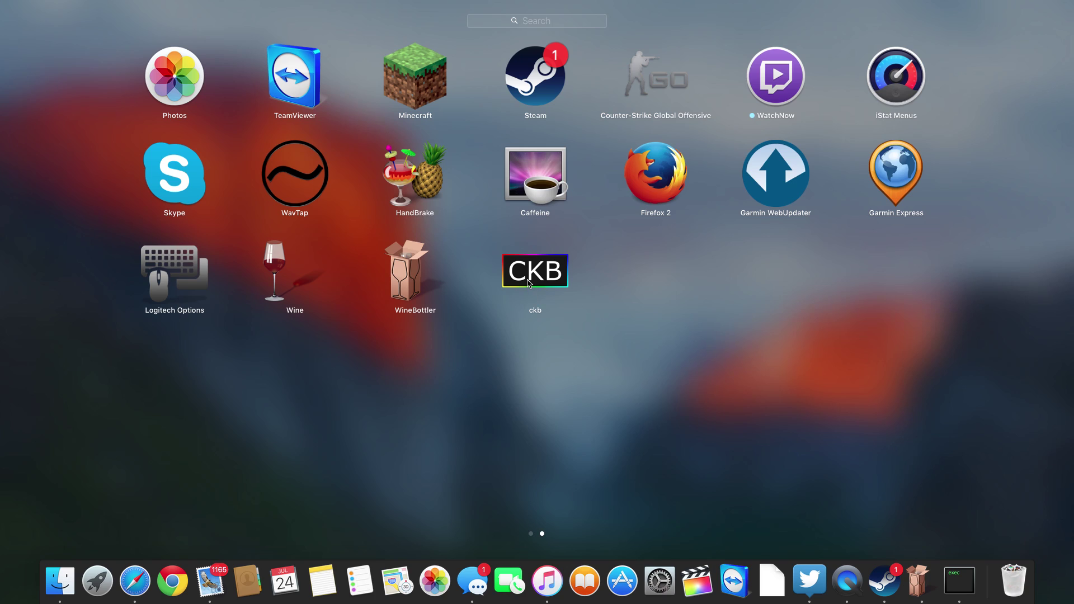
click(528, 283)
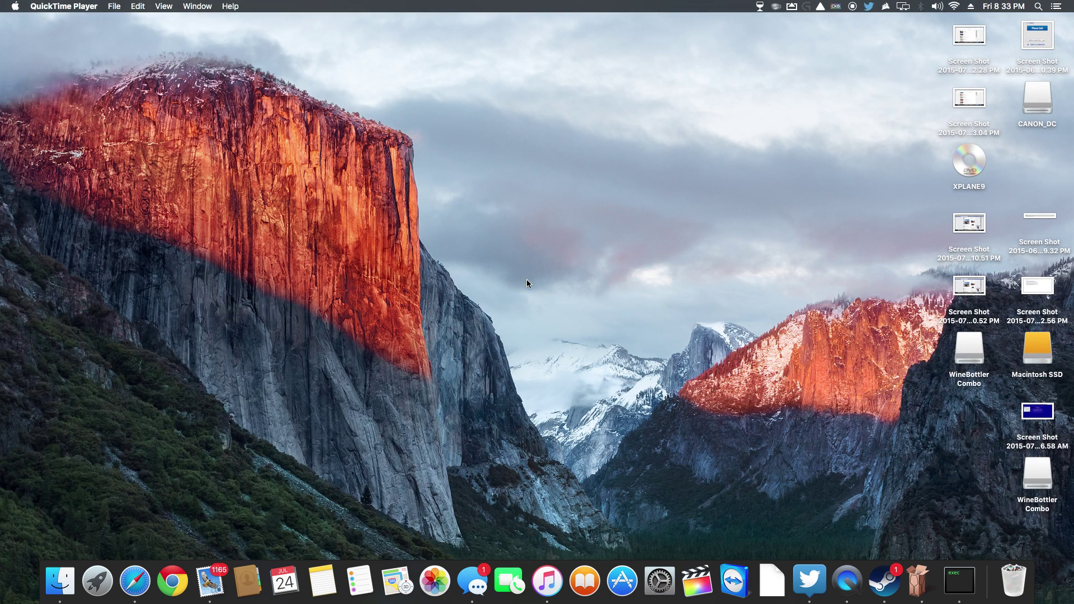
click(836, 6)
Step: Restore ckb, select the Trippy mode, and show F1's binding: next mode with wrap-around
click(853, 19)
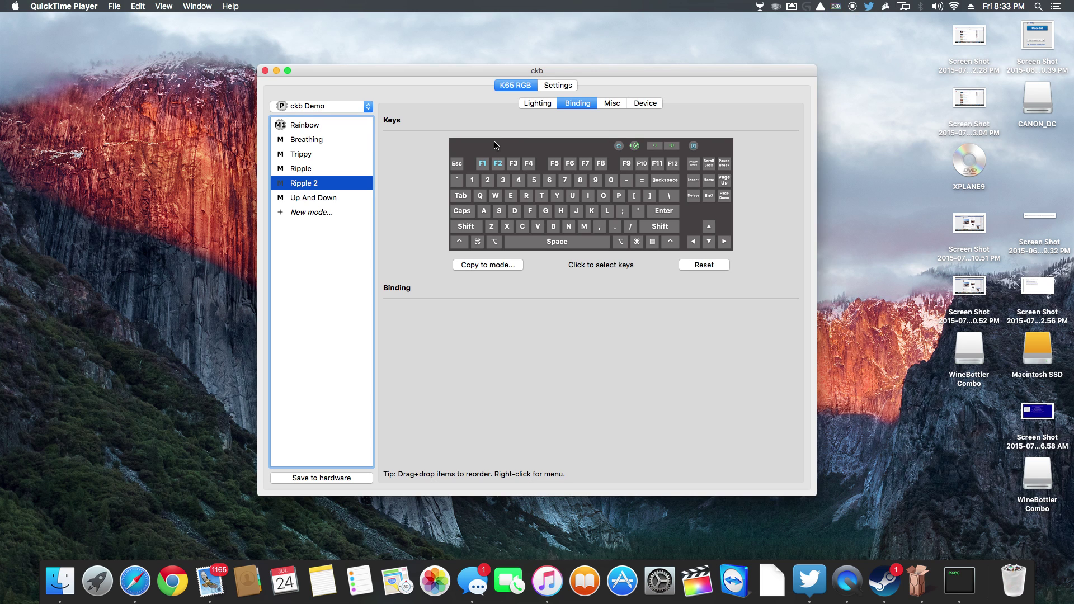
key(Down)
key(Up)
key(Up)
key(Up)
key(Up)
key(Up)
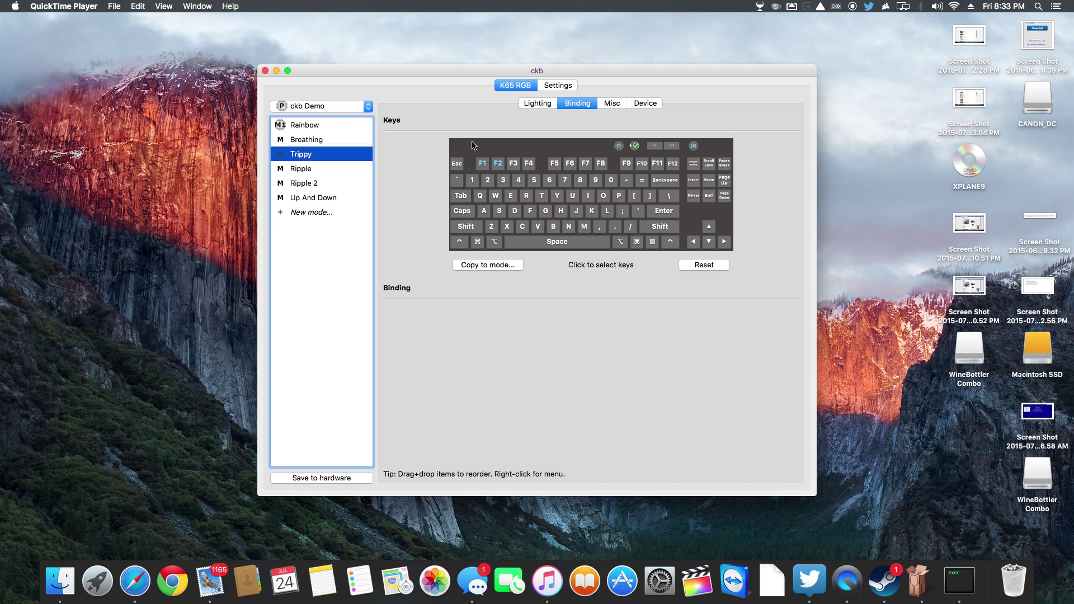
key(Down)
key(Down)
key(Down)
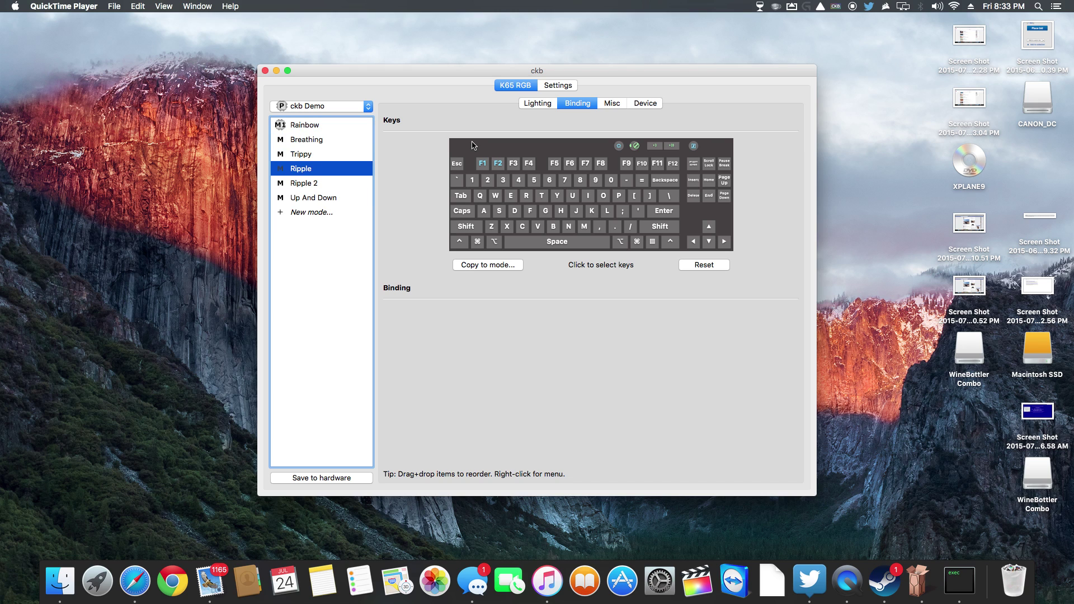
key(Up)
key(Up)
key(Down)
click(482, 163)
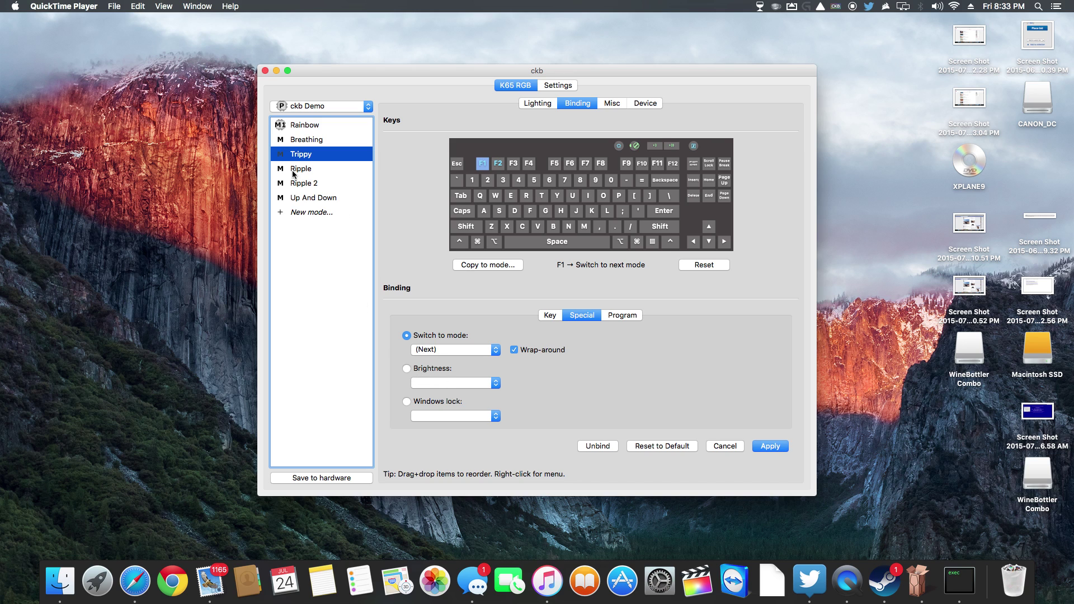
Step: Preview the lighting of the Ripple, Trippy, Up And Down and Rainbow modes
click(547, 106)
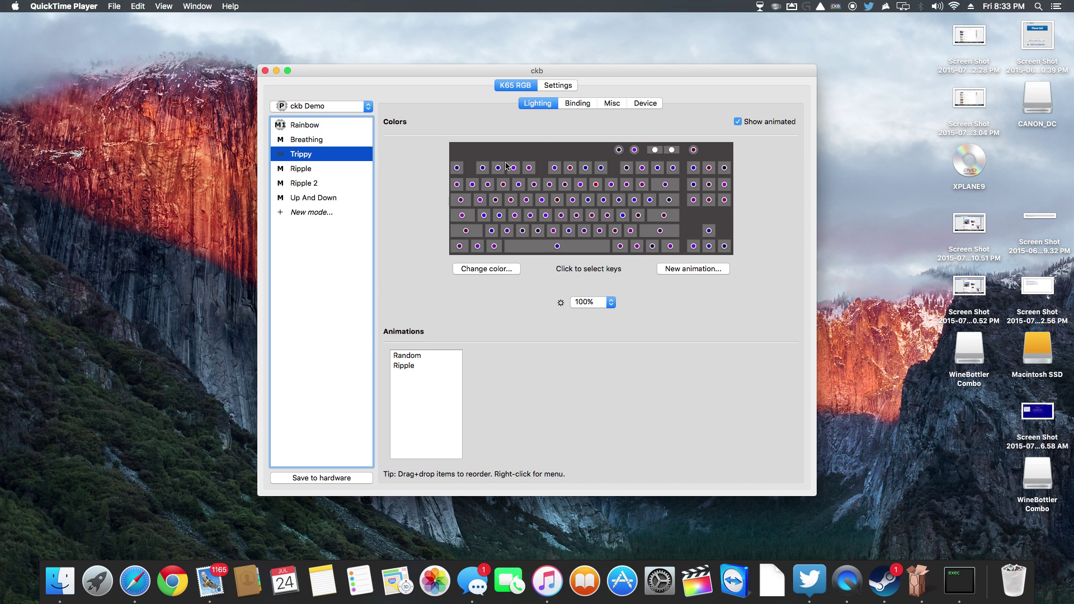
key(Down)
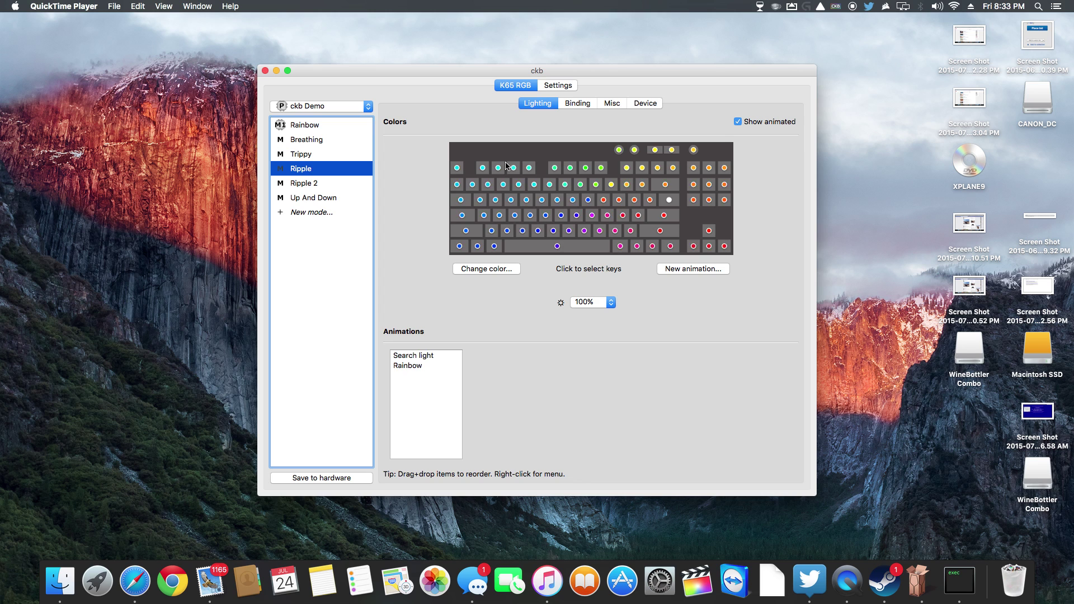
key(Up)
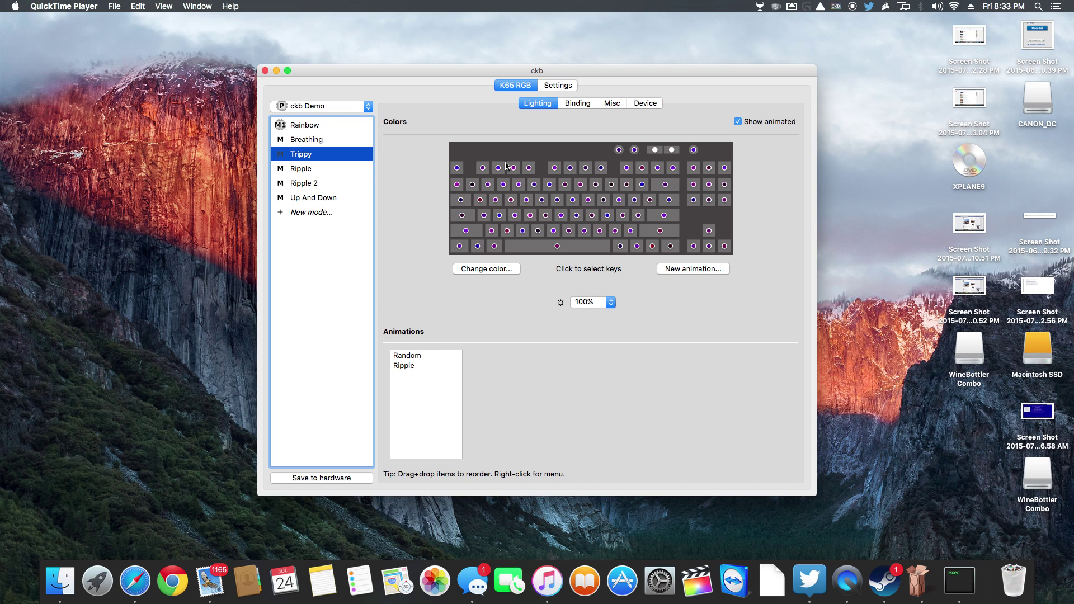
key(Down)
key(Down)
key(Down)
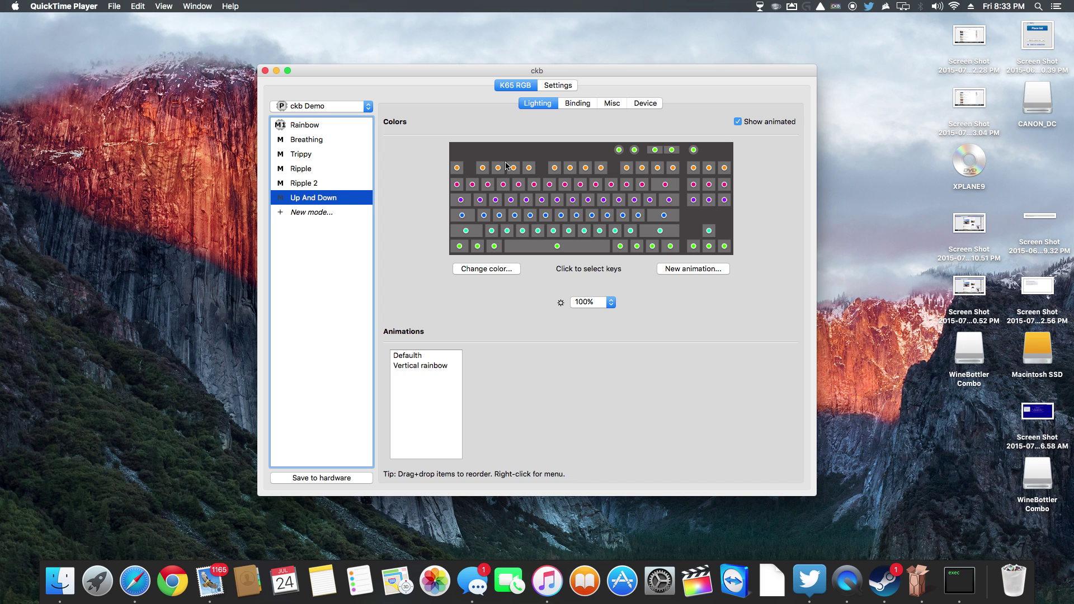
key(Up)
key(Down)
key(Home)
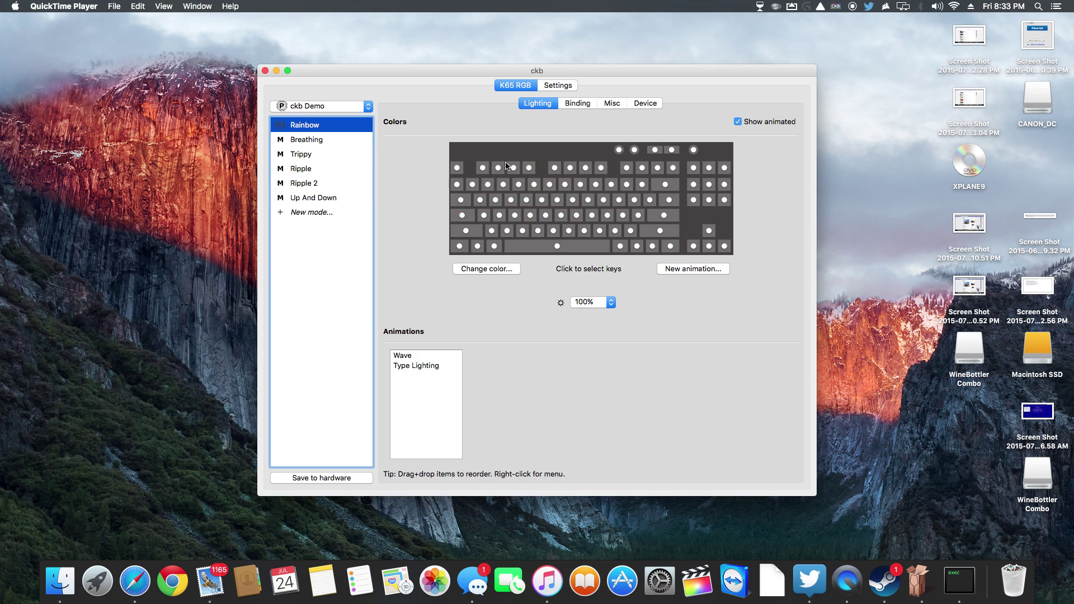
key(End)
key(Home)
Step: Settle on Ripple 2's Rainbow animation lighting and mute the Mac's sound
key(End)
key(Up)
key(Down)
key(Up)
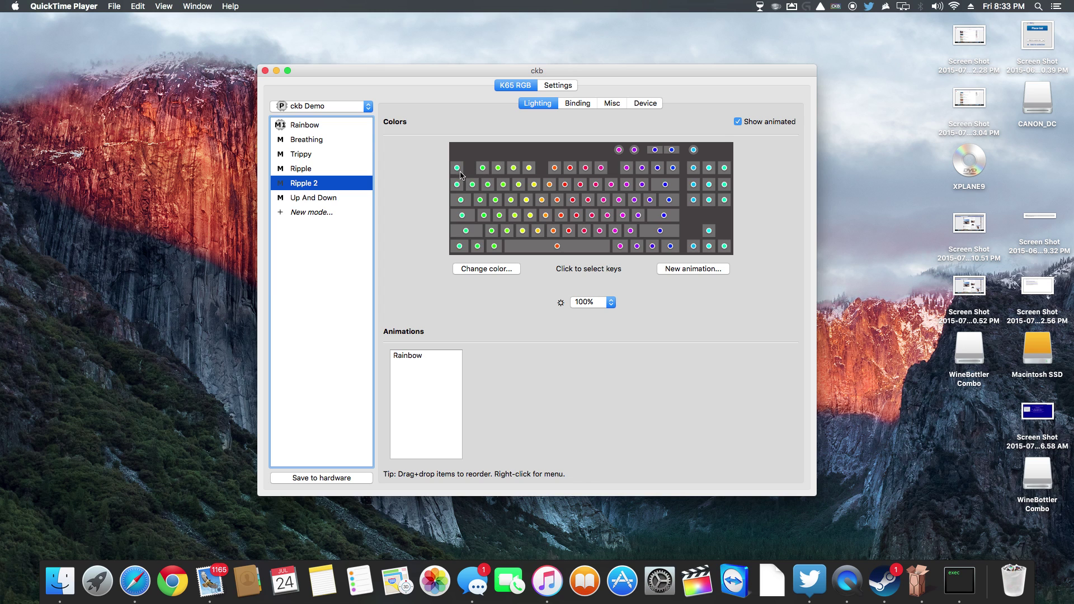
key(XF86AudioMute)
key(XF86AudioMute)
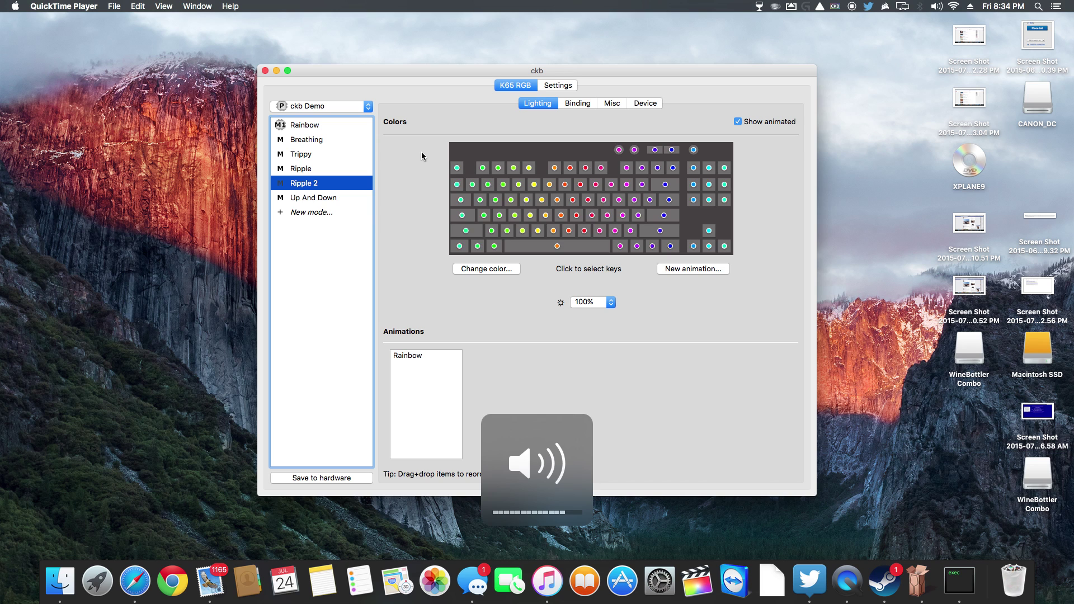
Step: Unmute the Mac and adjust the system volume with the menu-bar slider
key(XF86AudioLowerVolume)
key(XF86AudioLowerVolume)
key(XF86AudioLowerVolume)
key(XF86AudioLowerVolume)
key(XF86AudioLowerVolume)
key(XF86AudioLowerVolume)
key(XF86AudioLowerVolume)
key(XF86AudioLowerVolume)
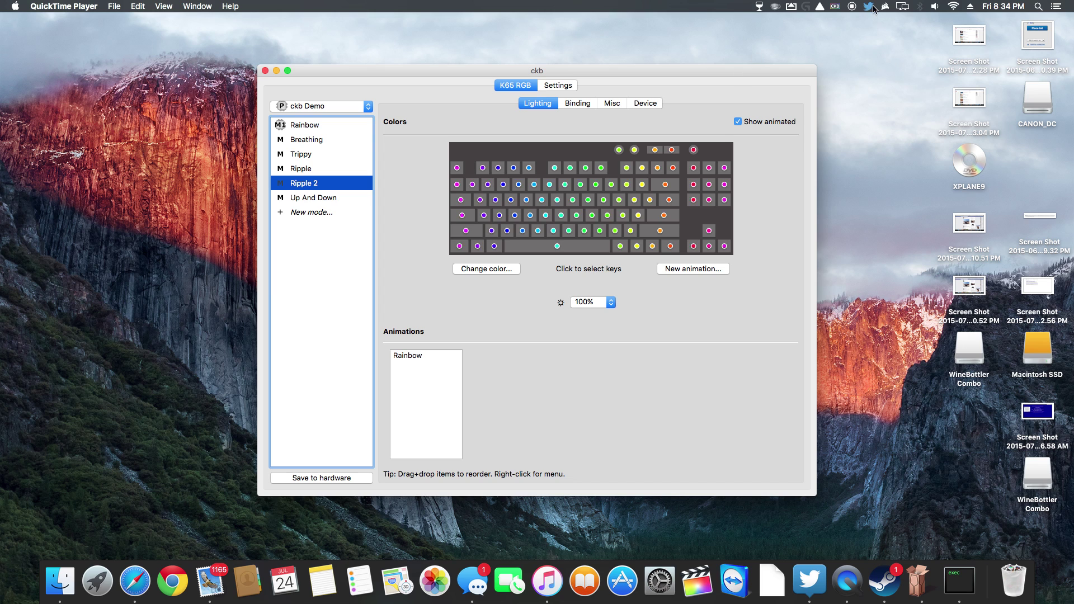
click(935, 6)
drag(938, 66, 938, 75)
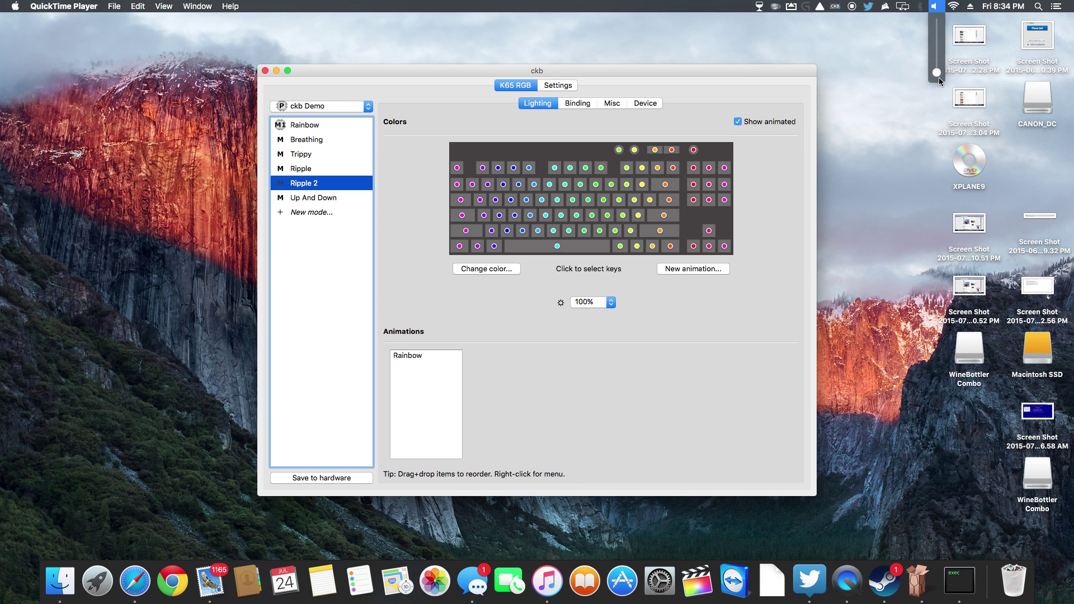
drag(939, 77, 939, 70)
click(938, 70)
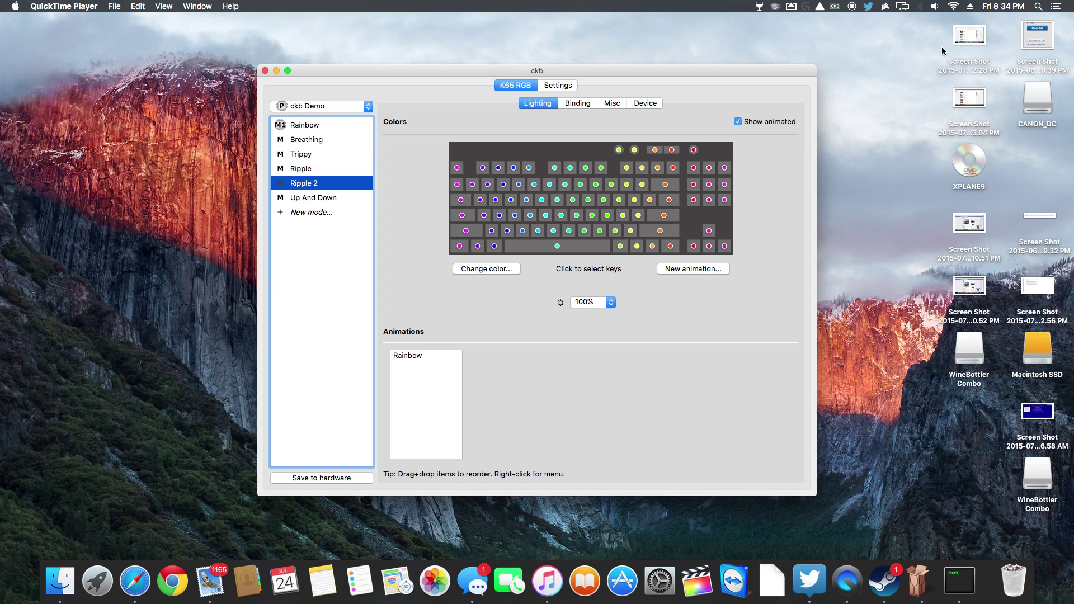
click(934, 6)
click(938, 67)
drag(741, 71, 731, 58)
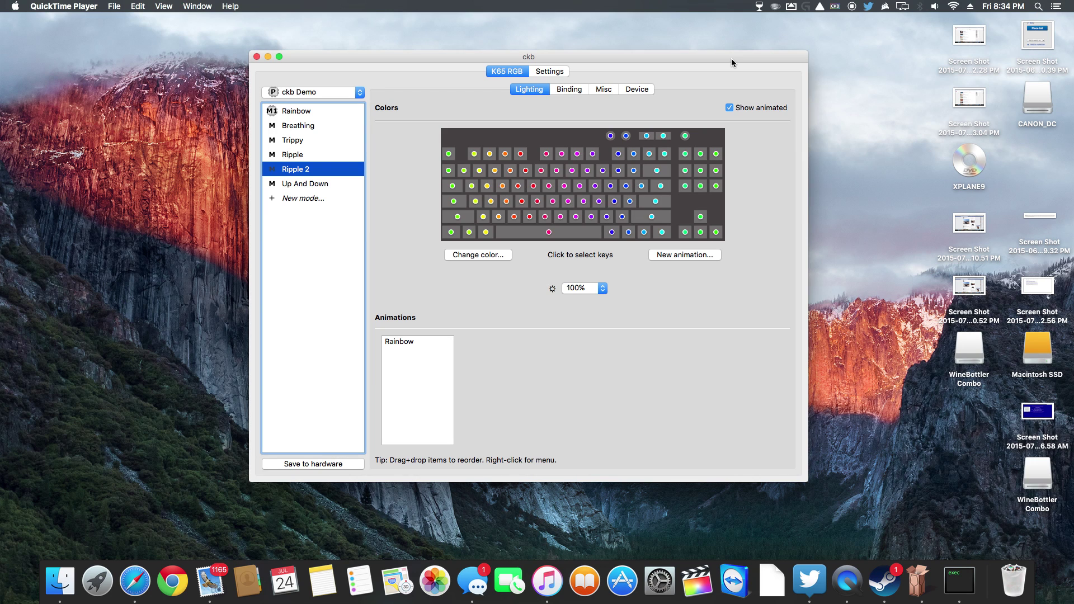
click(258, 56)
click(836, 6)
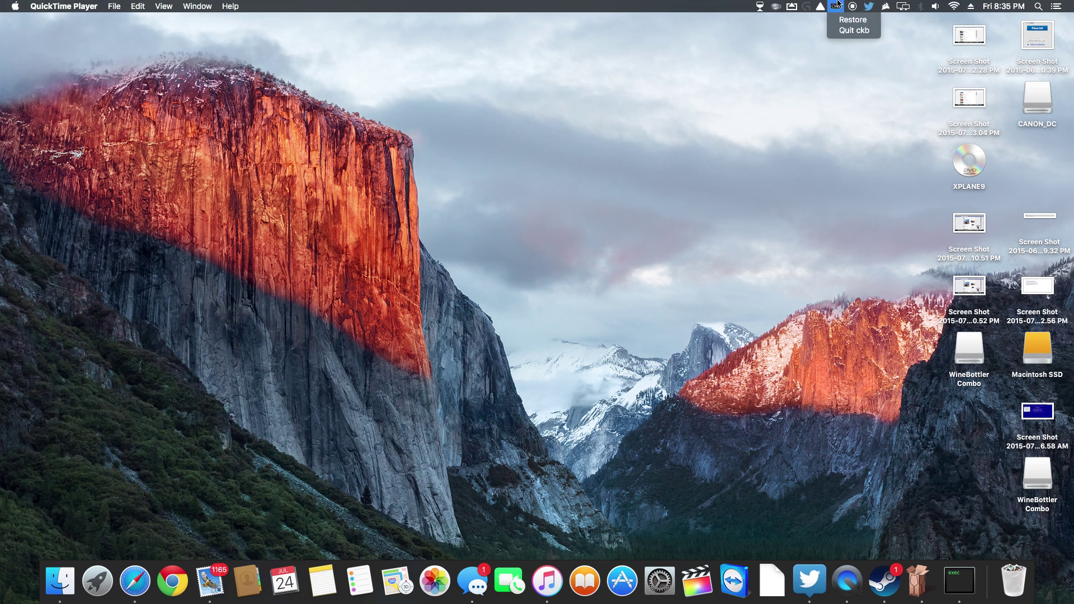
click(841, 24)
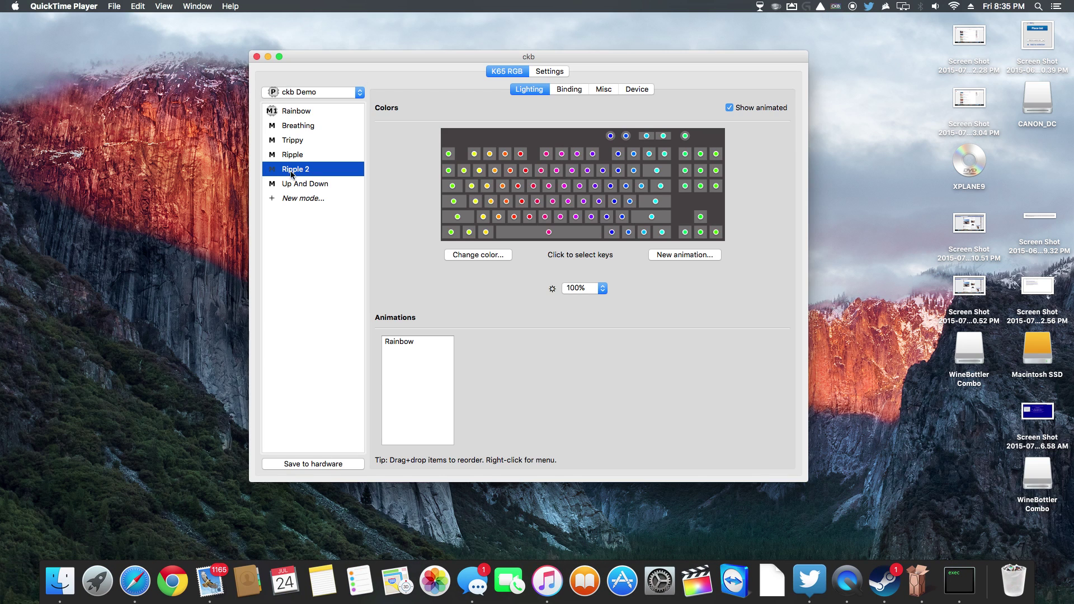
Step: Add a new mode and try a Gradient 'Fade in' animation, then cancel it
click(302, 198)
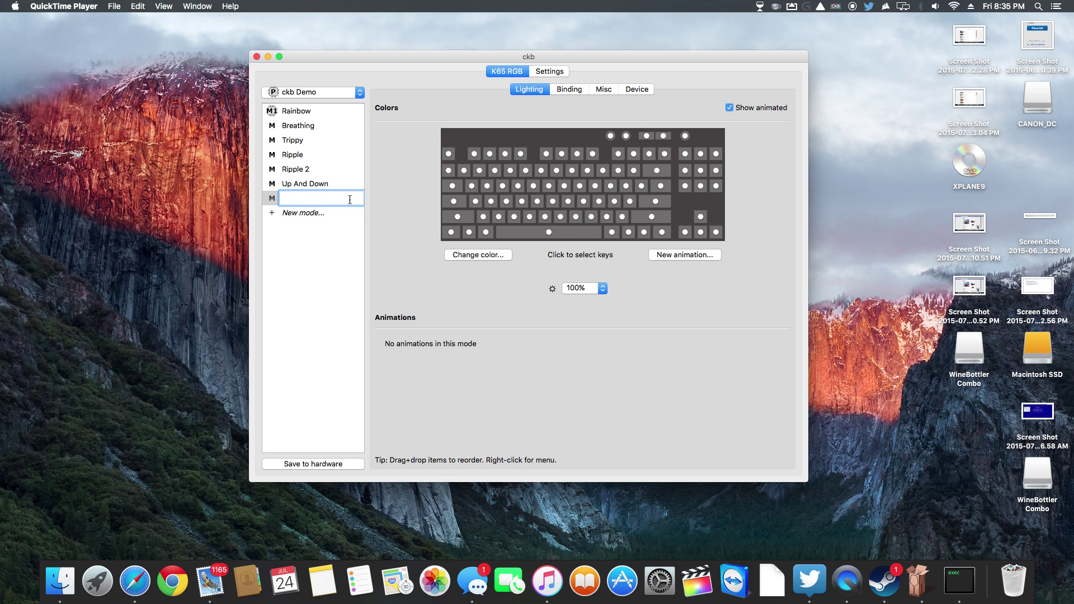
click(686, 255)
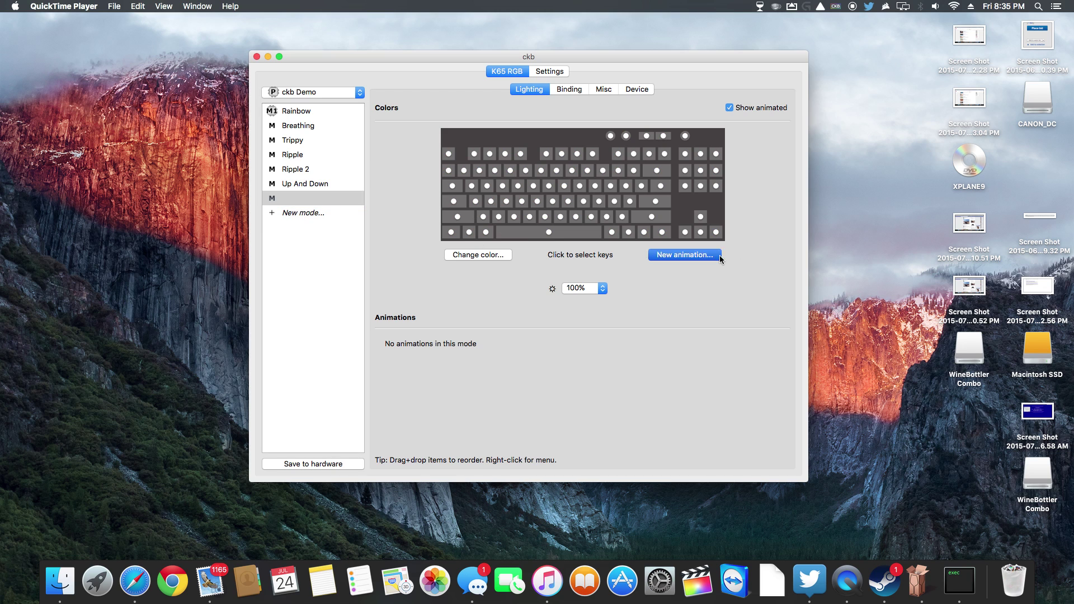
click(536, 234)
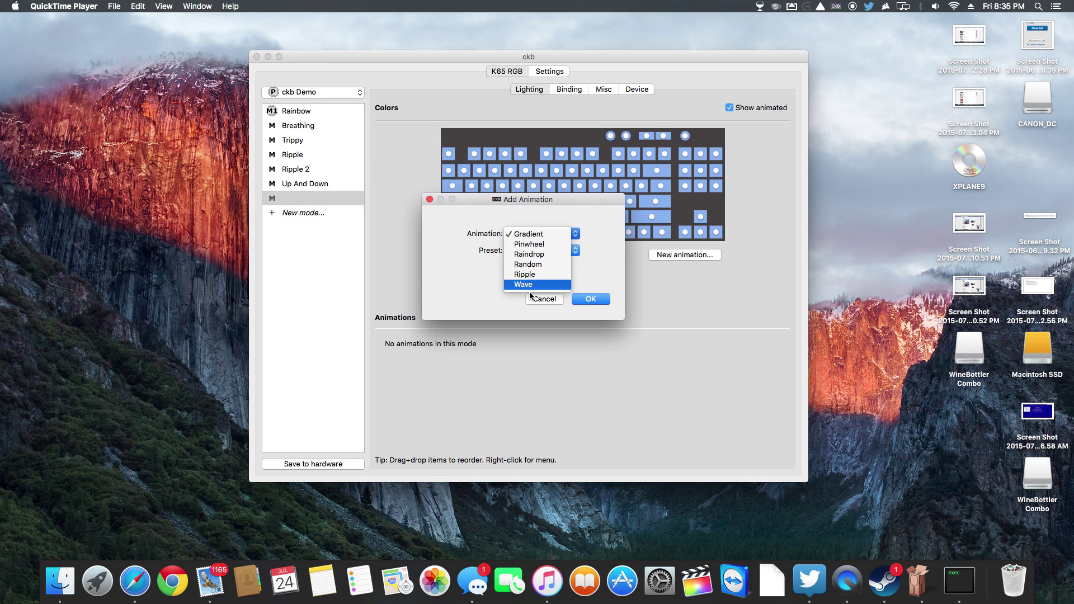
click(486, 259)
click(548, 251)
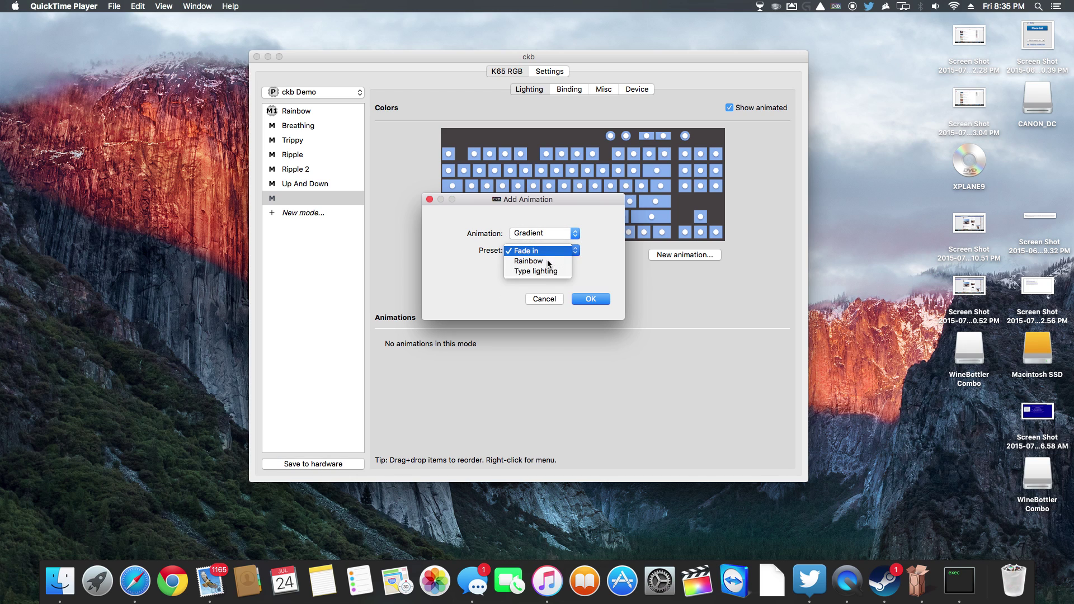
click(555, 310)
click(545, 300)
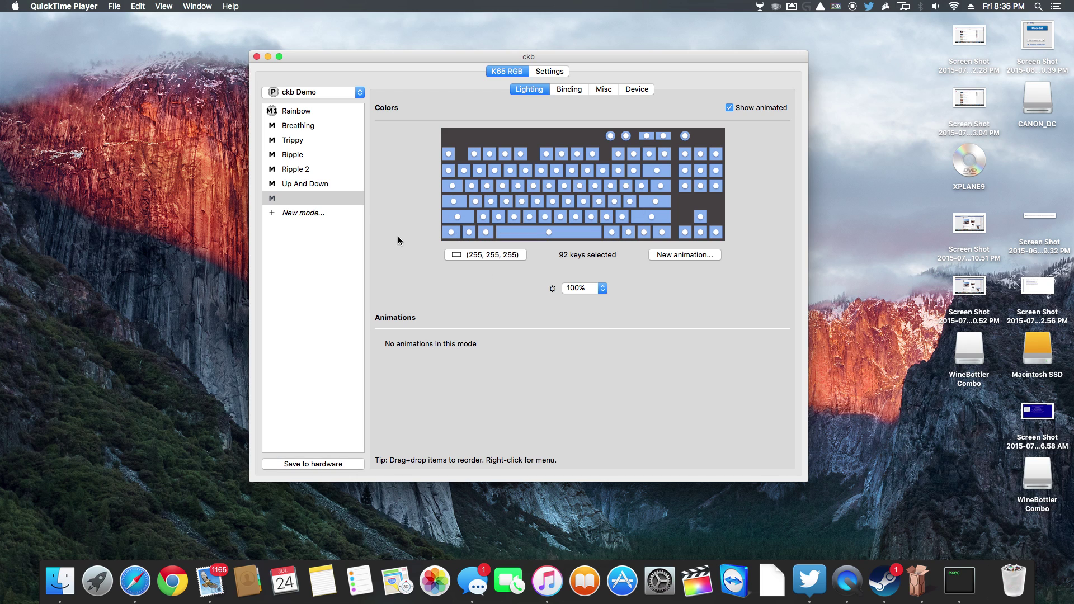
Step: Colour all 92 keys red, then the upper-left block of 29 keys magenta
click(495, 256)
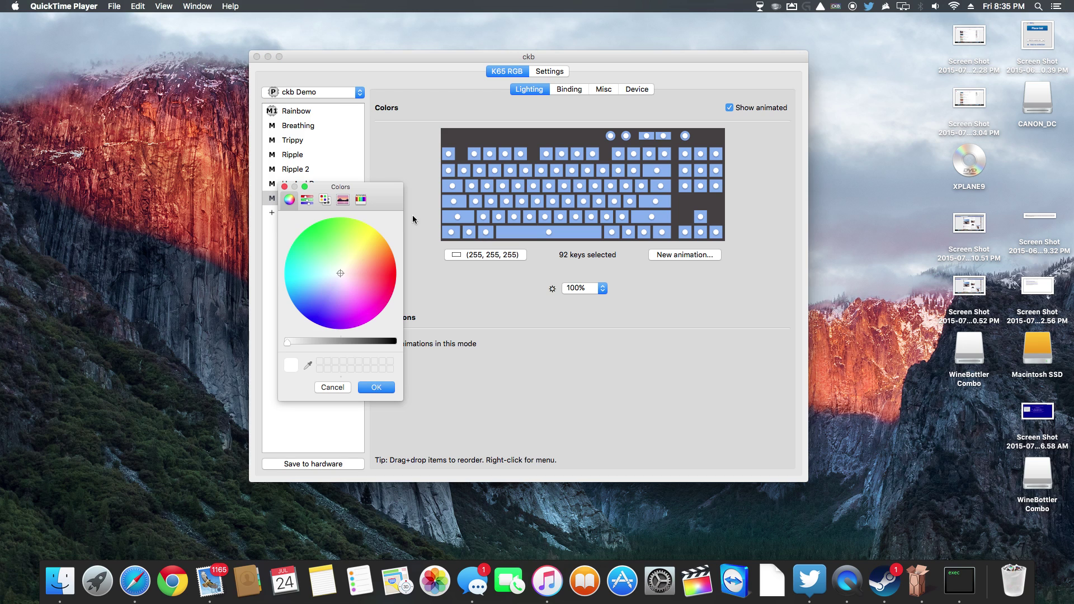
click(392, 272)
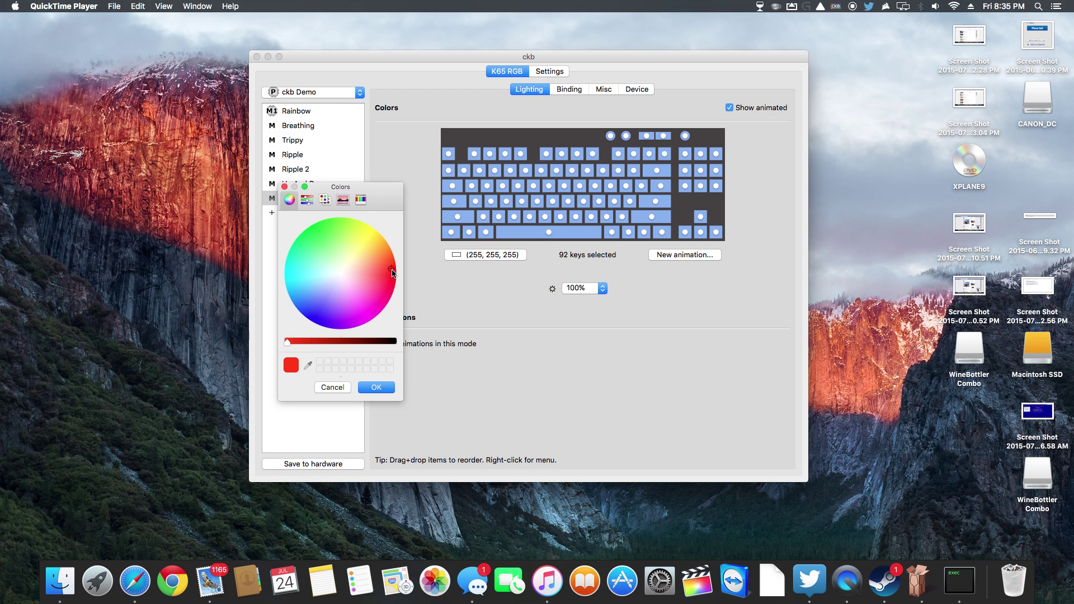
click(384, 387)
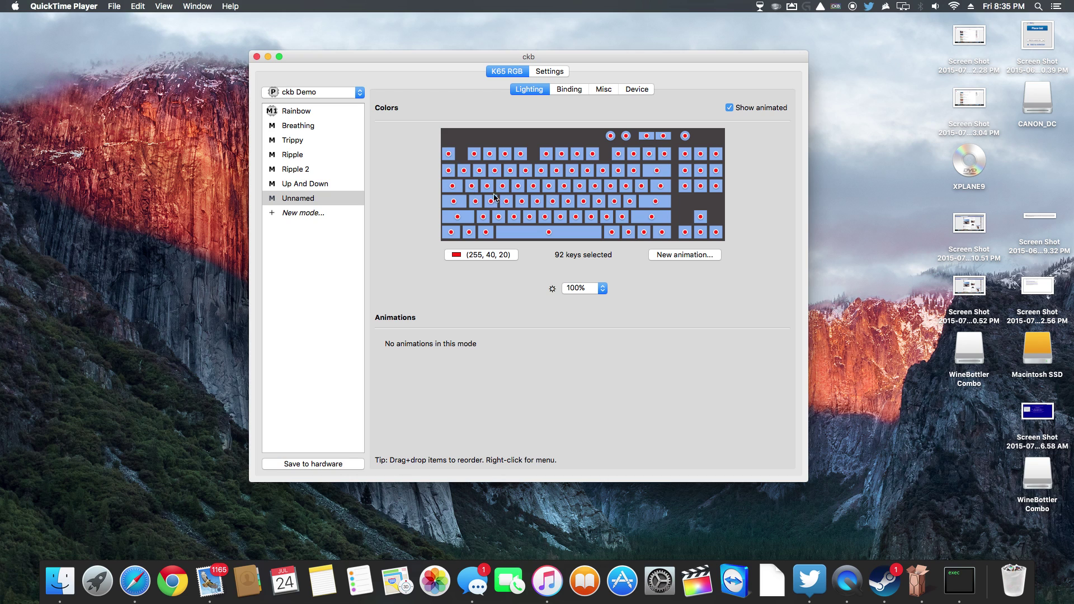
drag(428, 137, 535, 221)
click(500, 256)
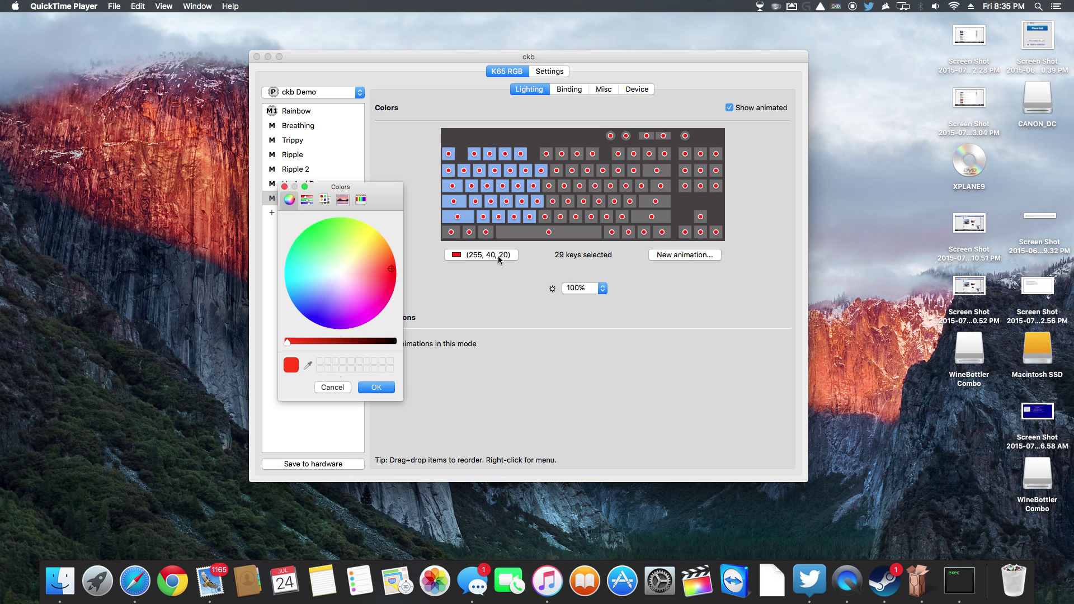
drag(384, 282, 366, 310)
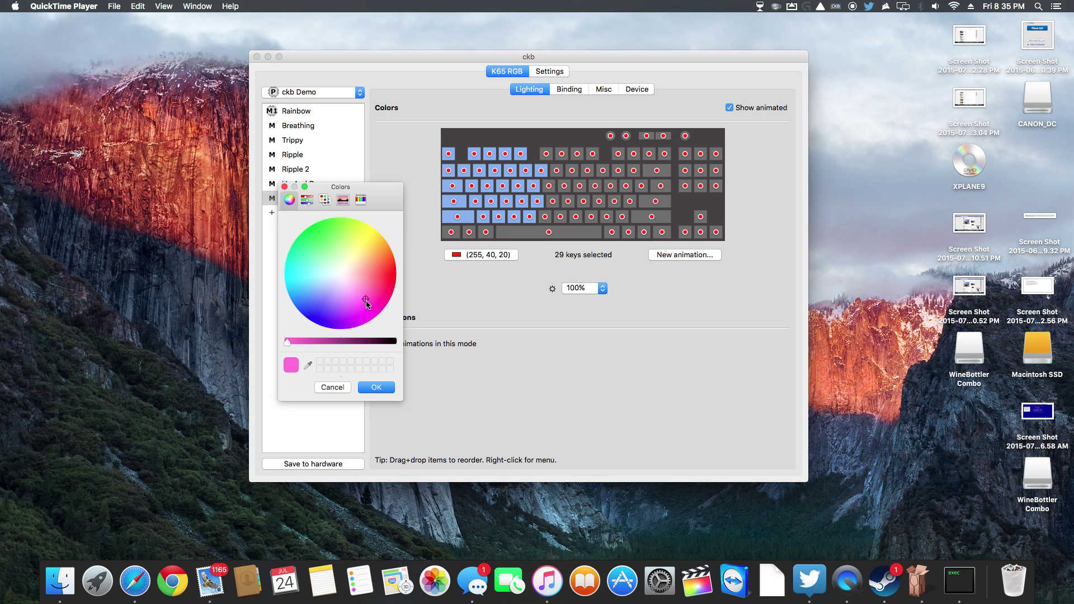
click(386, 388)
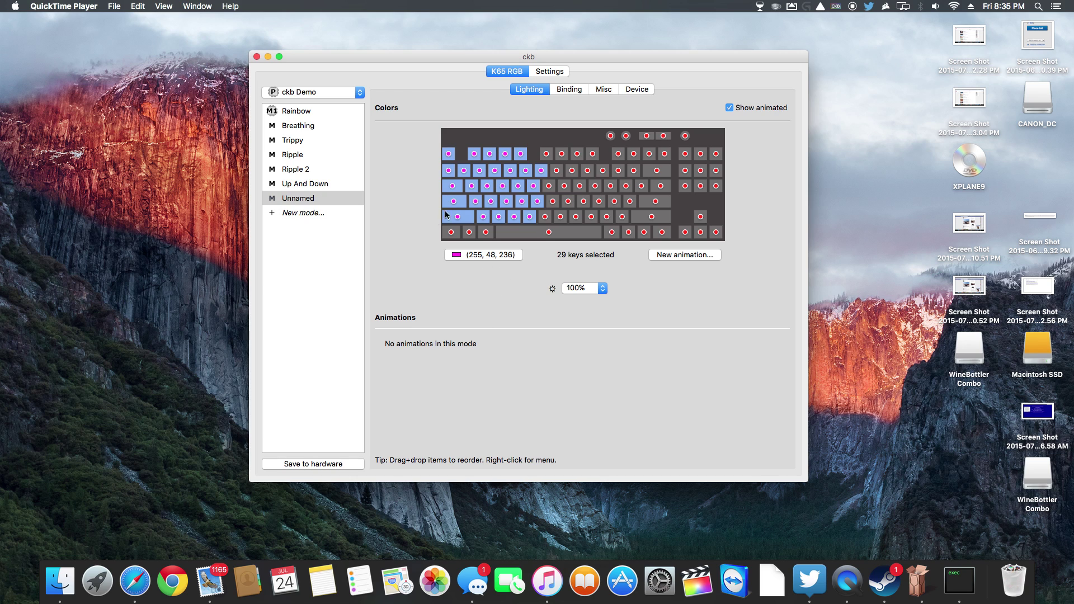
click(465, 140)
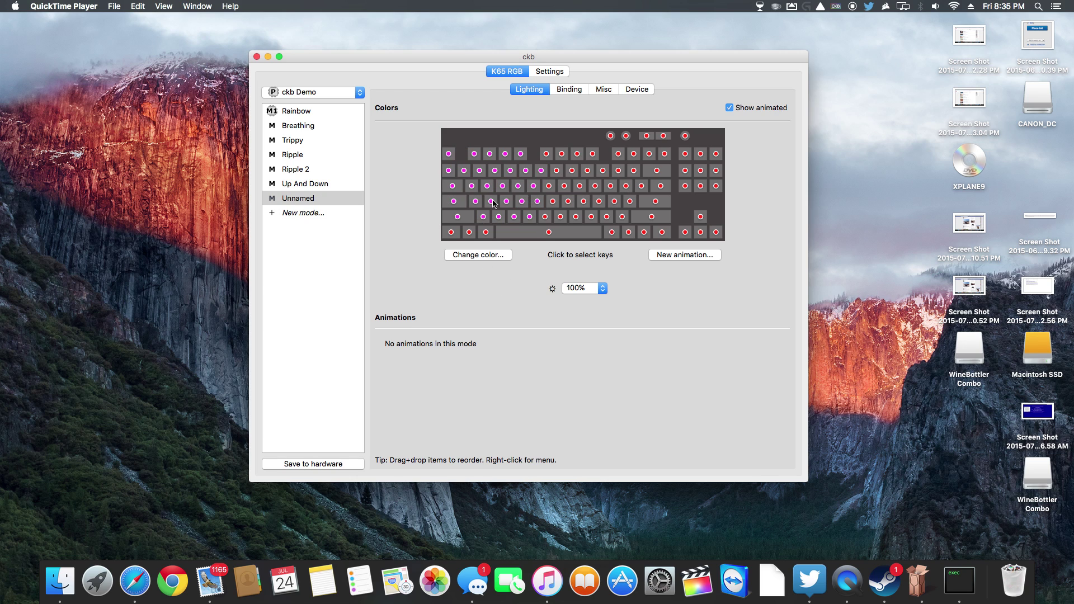
Step: Try selecting a few key blocks, then delete the Unnamed mode
drag(573, 150, 642, 205)
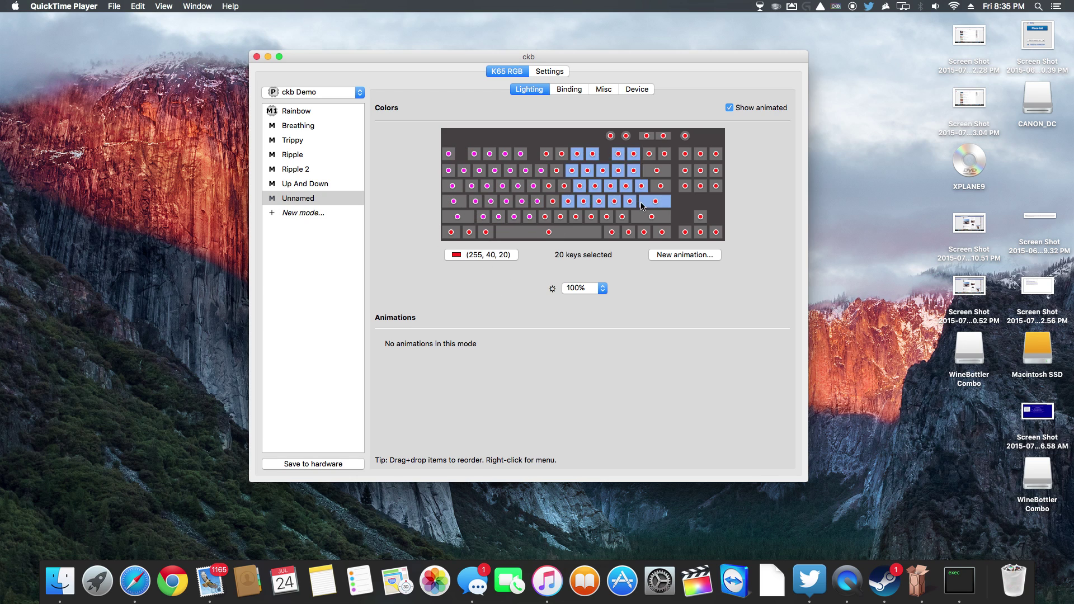
drag(475, 165, 668, 235)
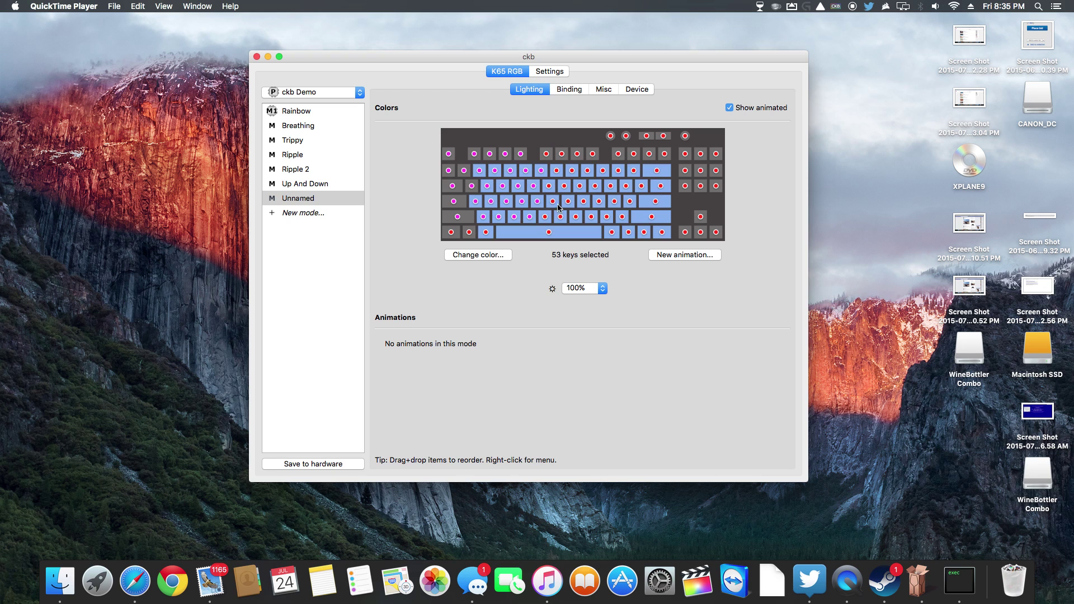
drag(516, 150, 592, 170)
right_click(325, 201)
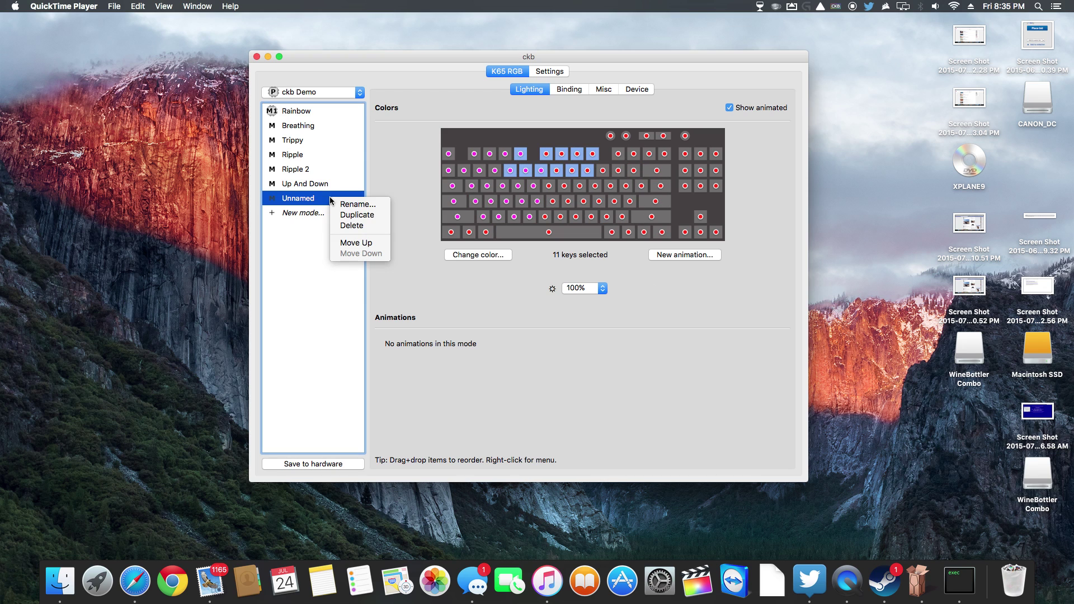
click(350, 226)
Step: Select Ripple 2 and confirm its firmware 1.20 is up to date
click(334, 170)
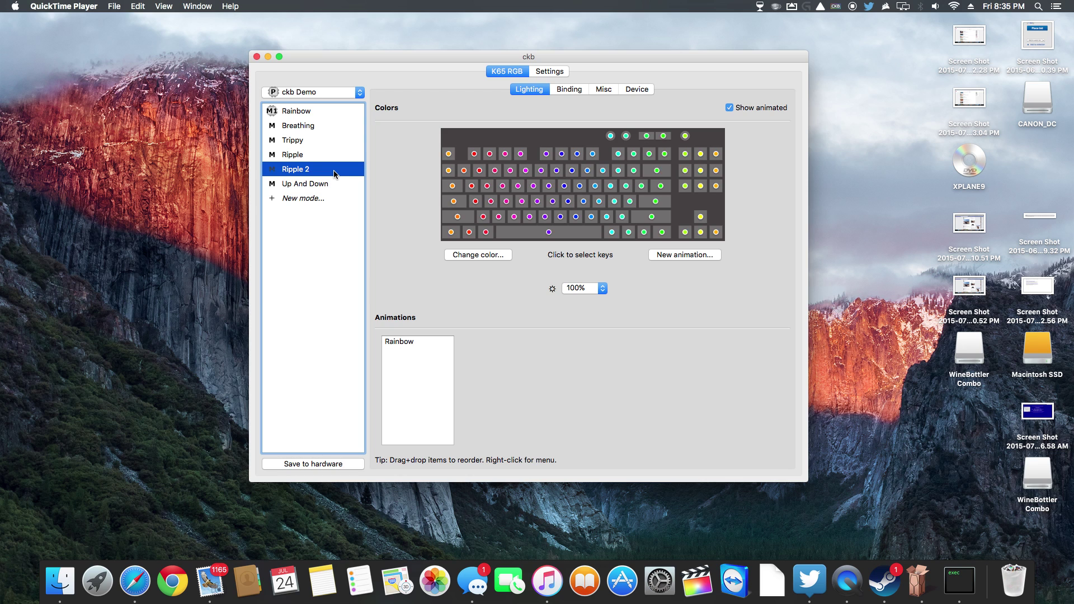
click(637, 93)
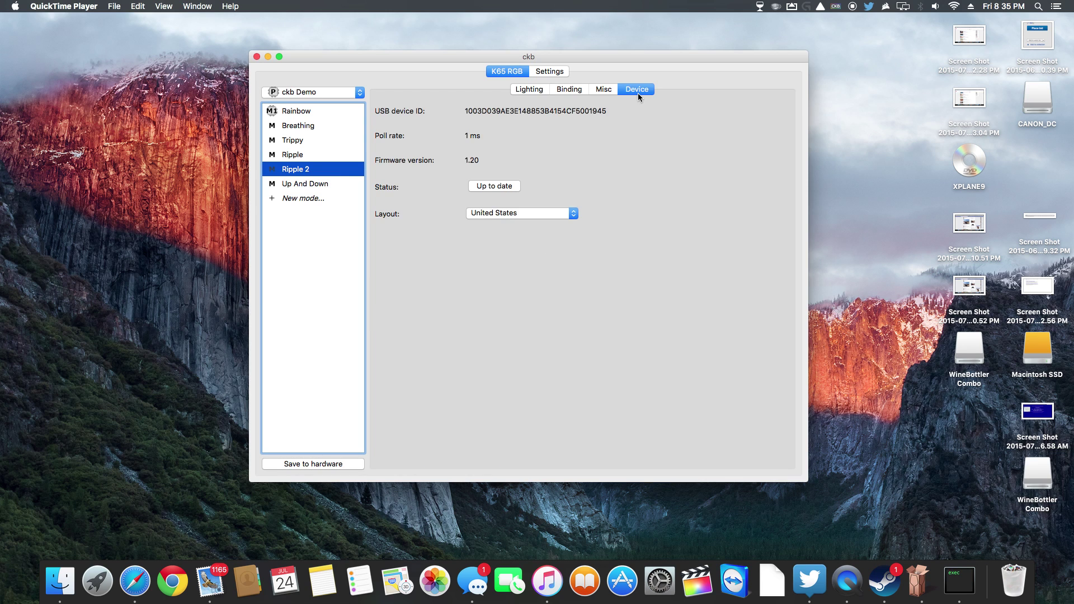
click(485, 186)
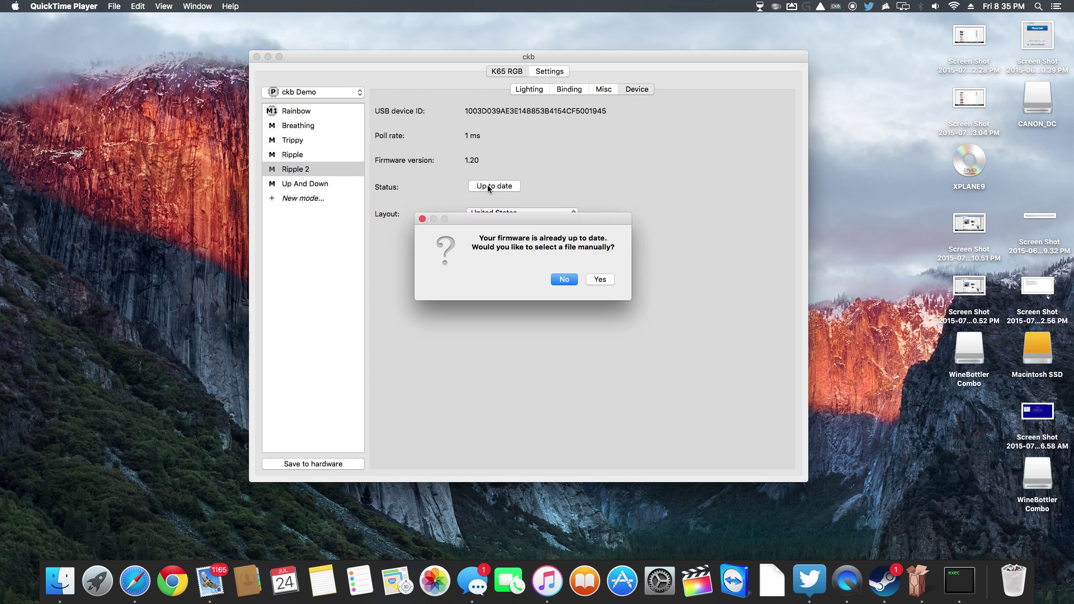
click(562, 280)
Step: Look over the Misc and Binding tabs, then go back to Ripple 2's lighting
click(605, 91)
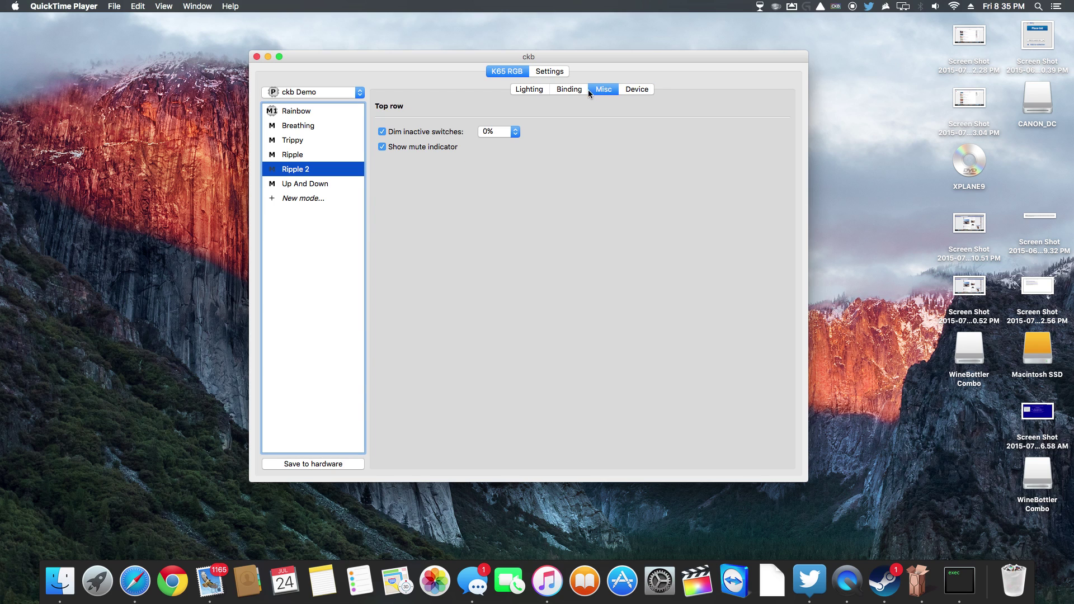
click(569, 90)
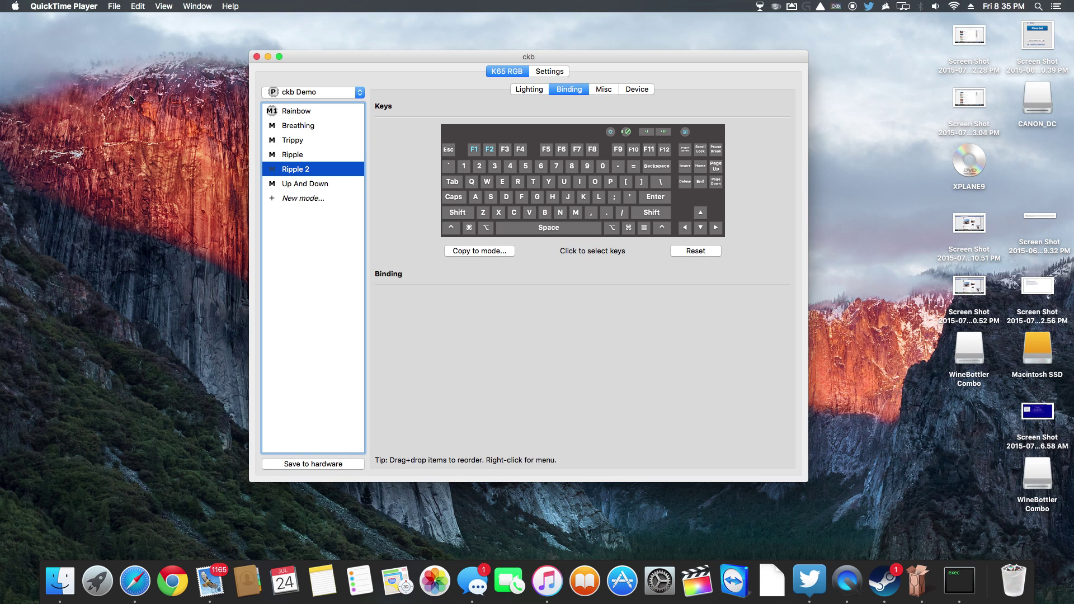
click(514, 93)
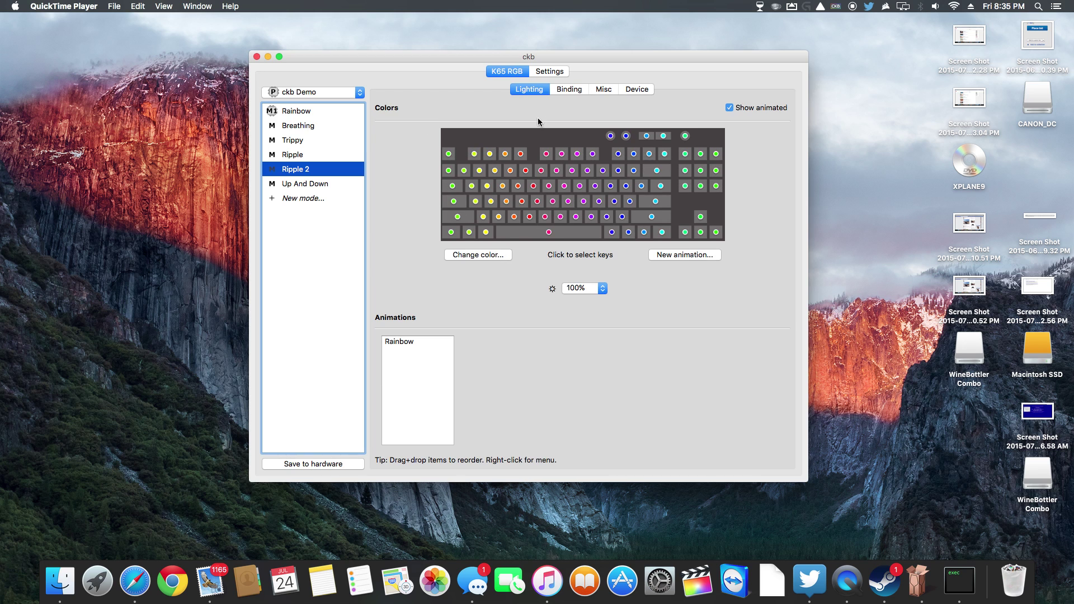
click(554, 71)
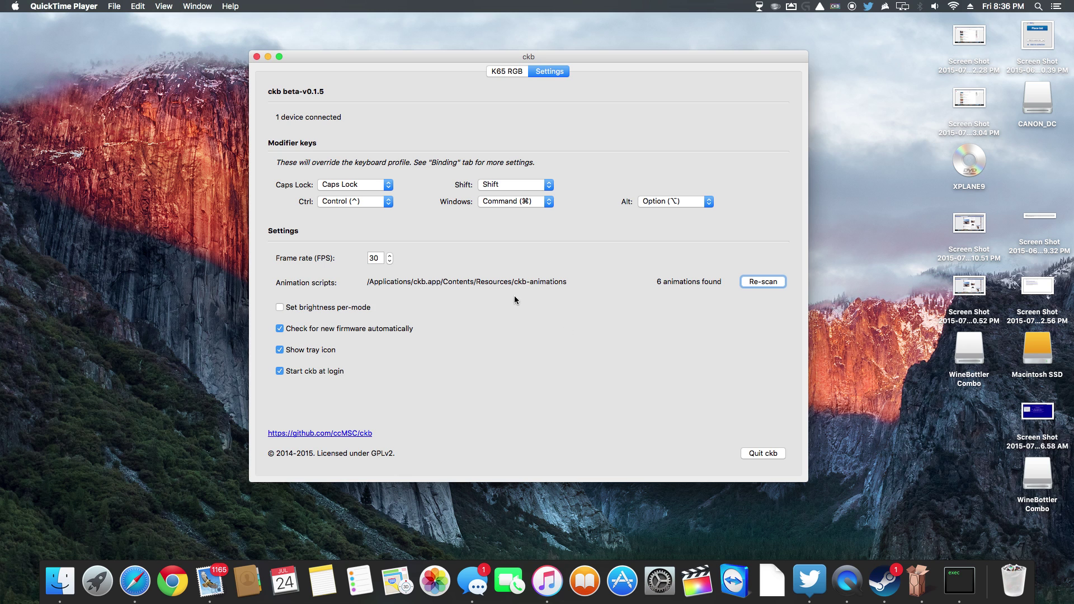
Step: Return to the lighting view, then close the ckb window
click(504, 70)
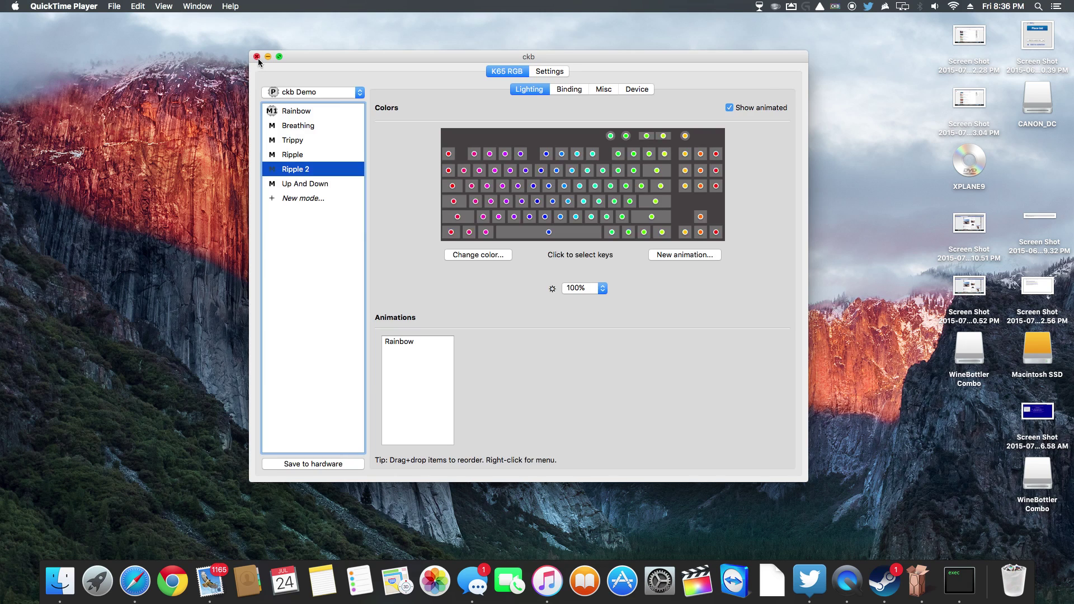
click(257, 57)
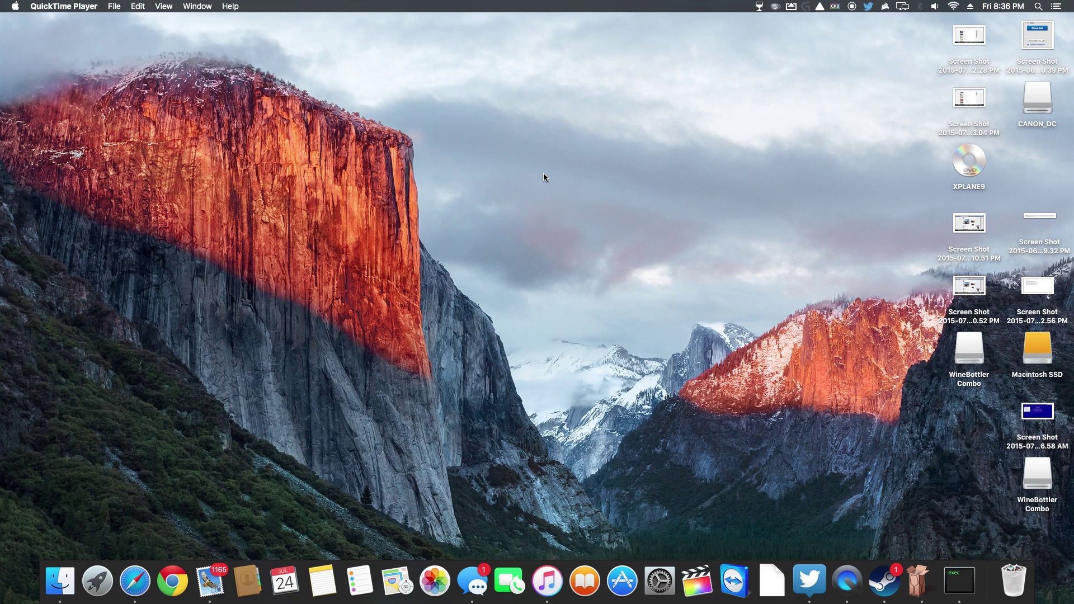